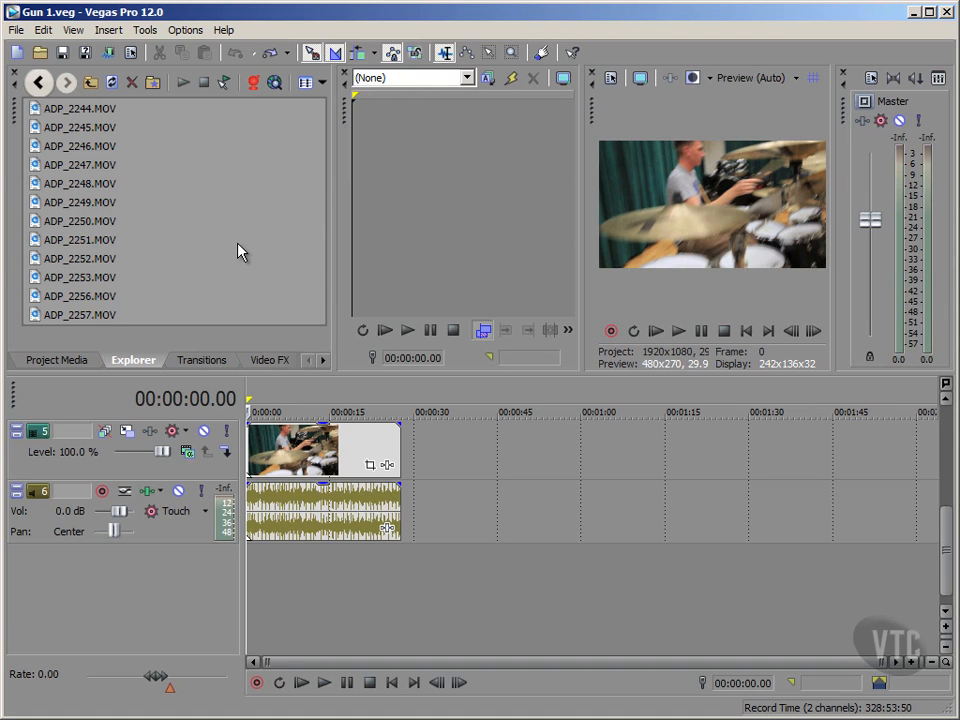
Step: Delete the drummer clip from the timeline and return the playhead to the project start
left_click(275, 468)
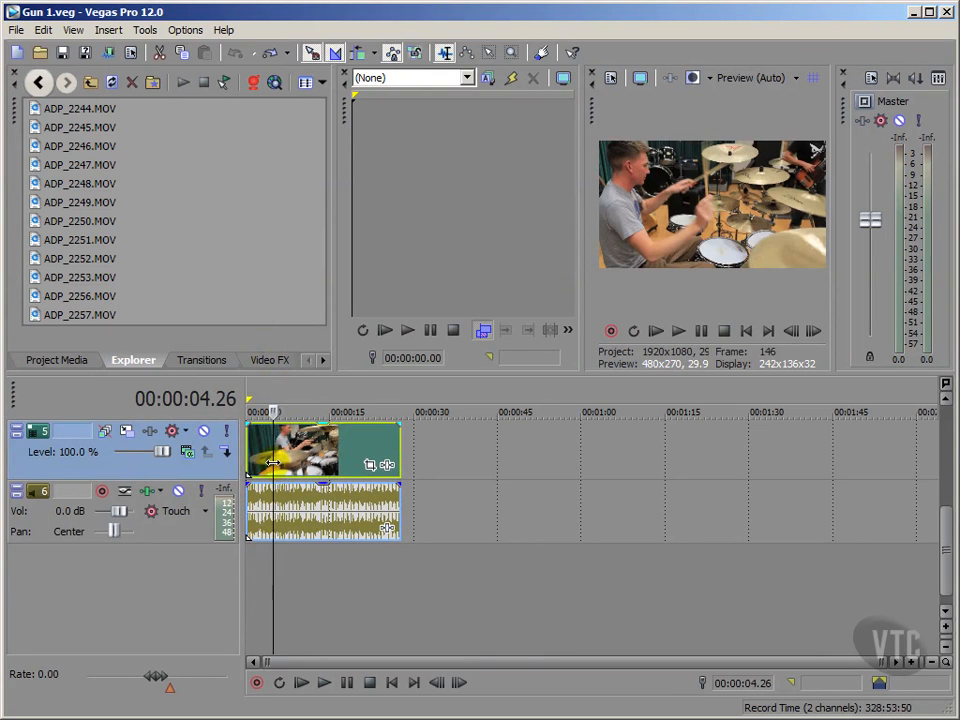
right_click(274, 465)
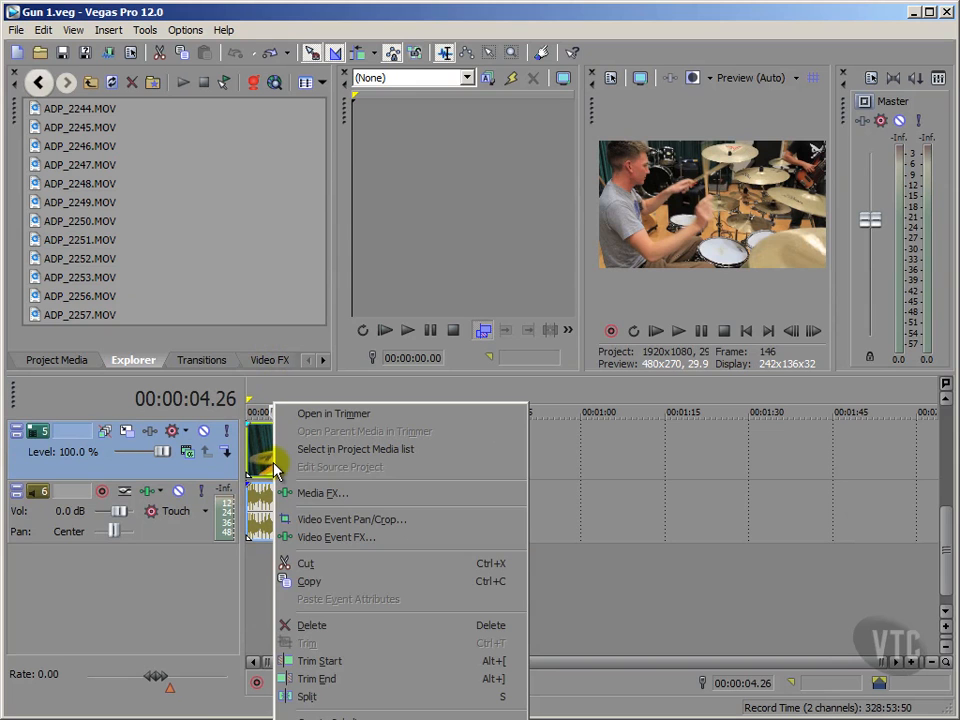
left_click(323, 628)
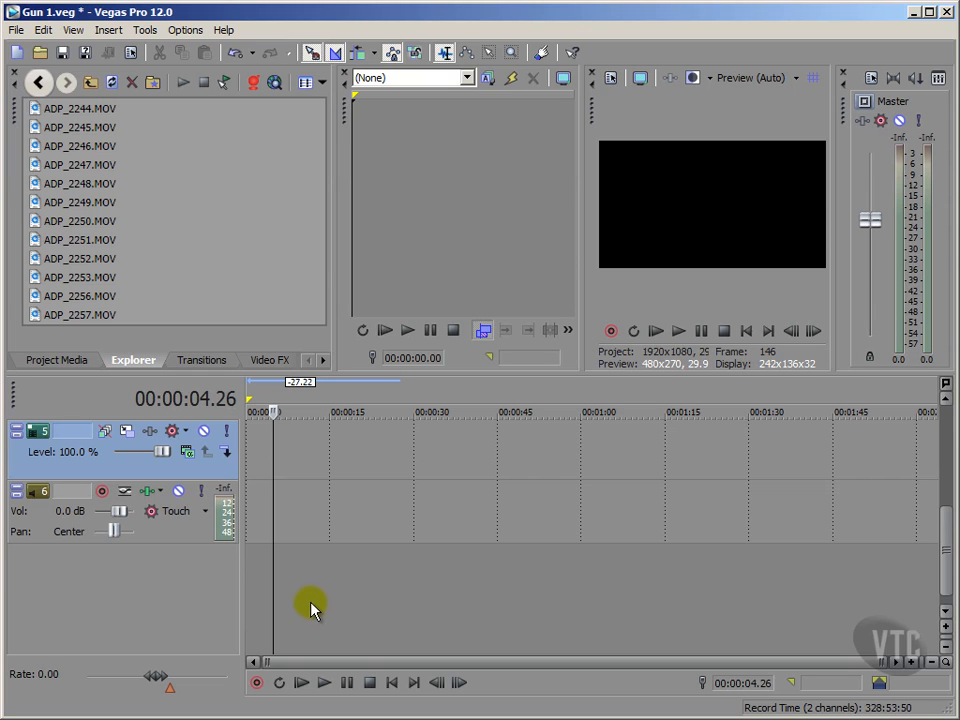
left_click(390, 685)
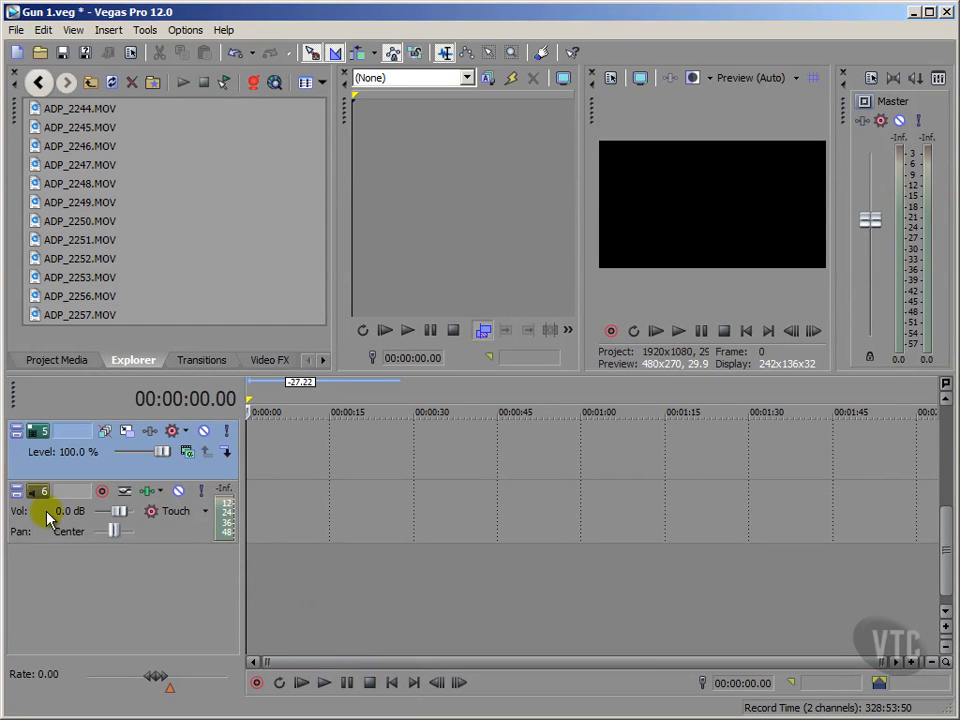
Step: Delete tracks 6, 5, 4 and 3, keeping only video track 1 and audio track 2
left_click(186, 534)
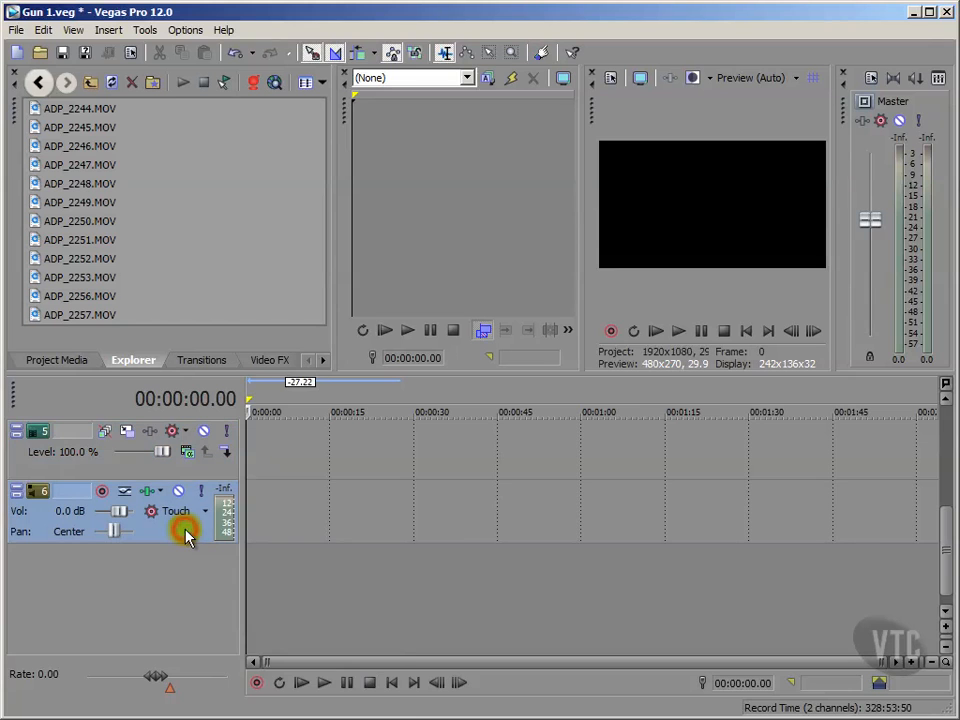
right_click(186, 535)
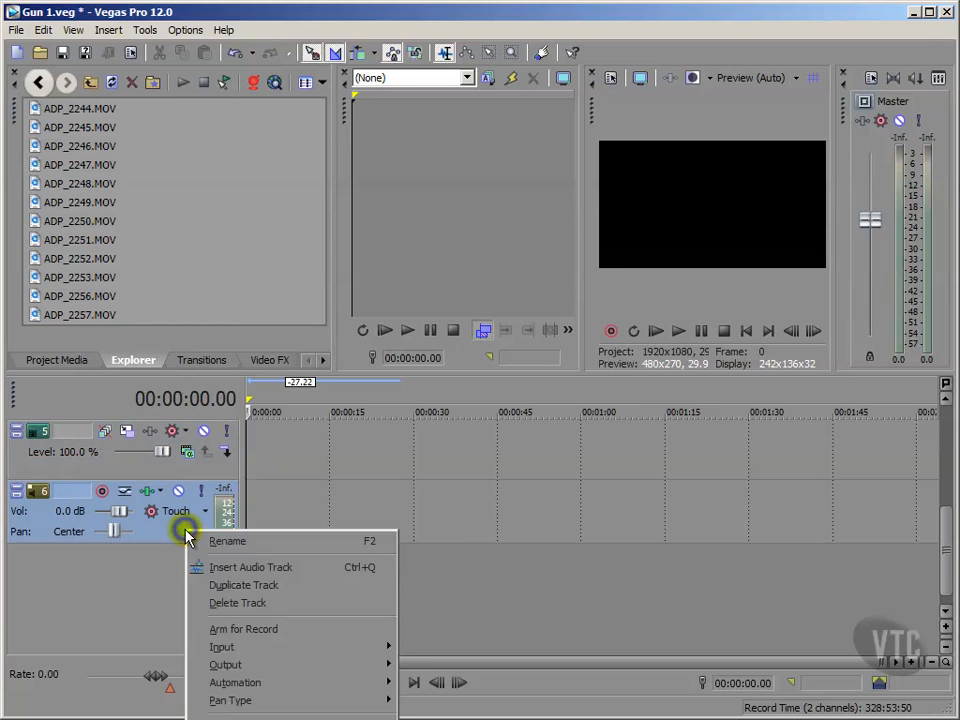
left_click(242, 604)
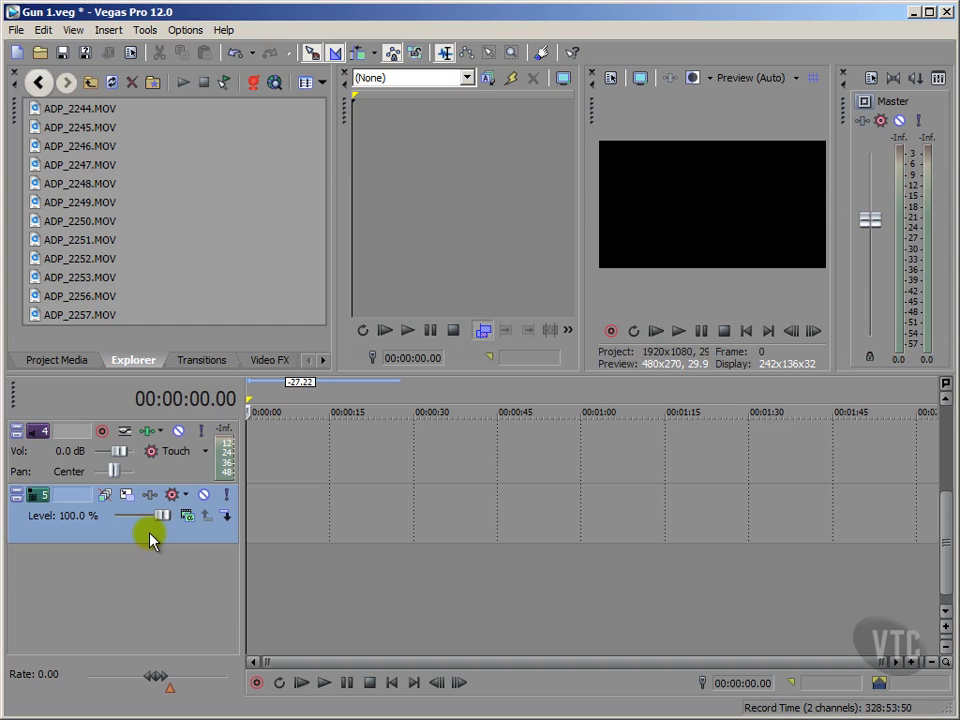
left_click(185, 472)
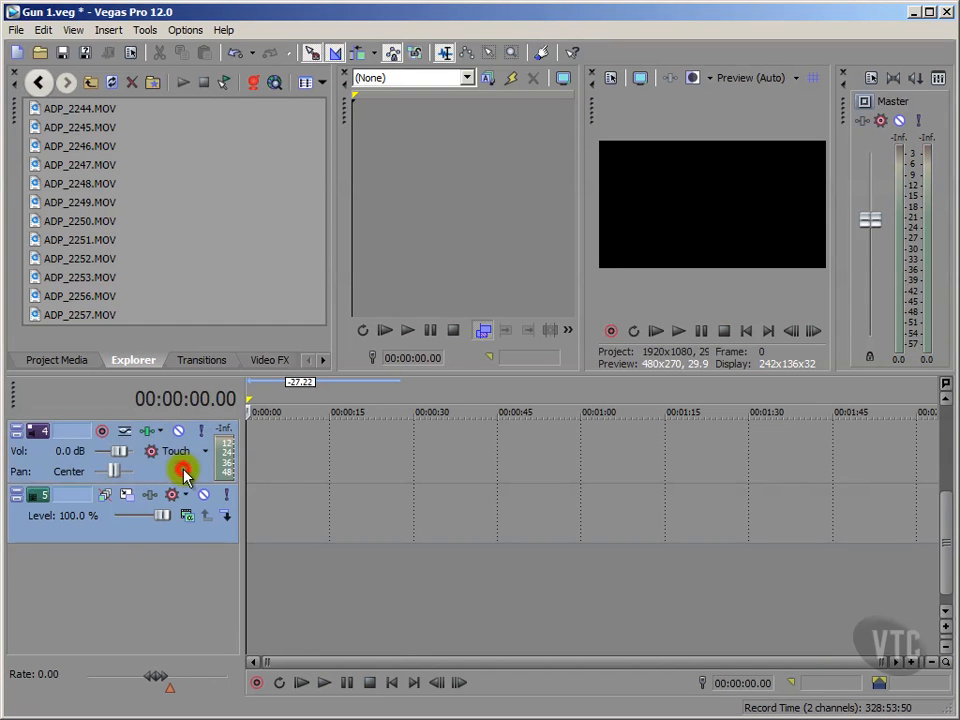
right_click(185, 472)
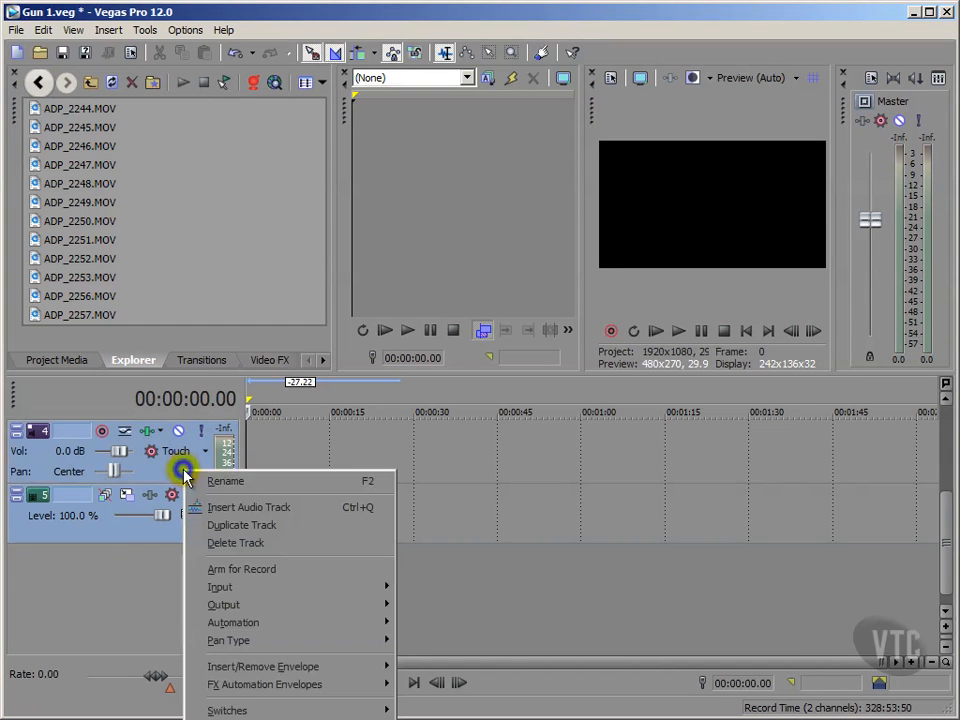
left_click(236, 553)
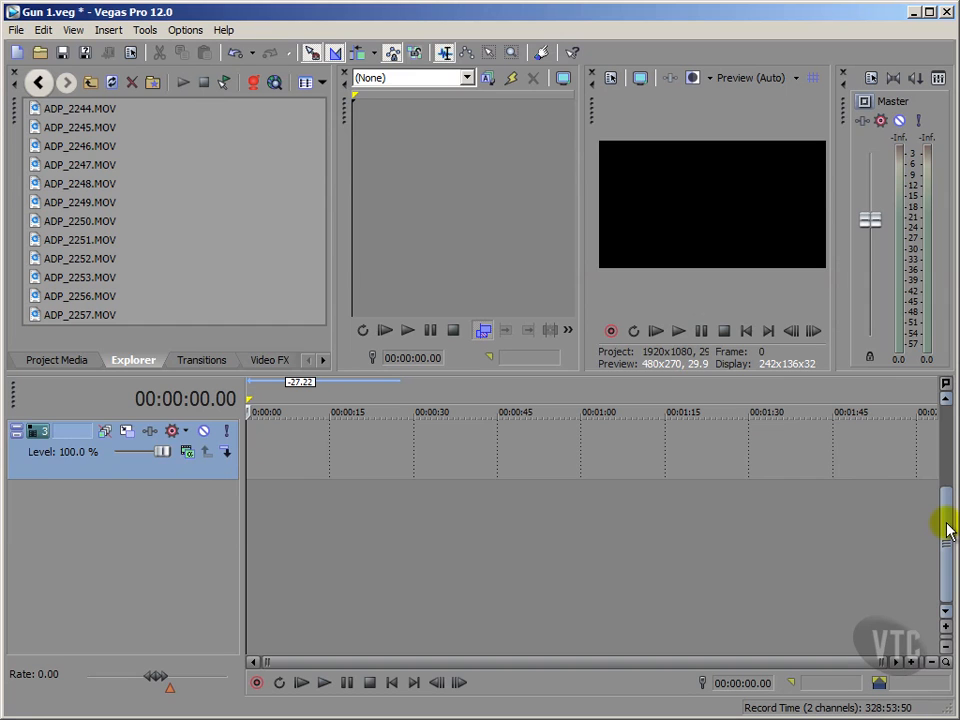
key("ctrl+z")
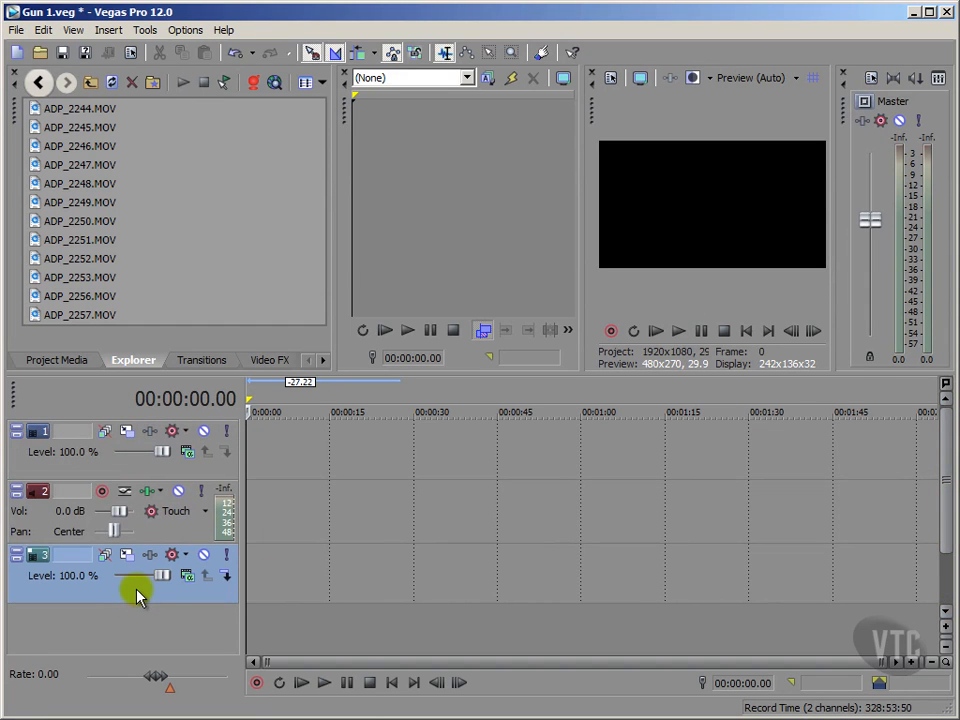
right_click(136, 594)
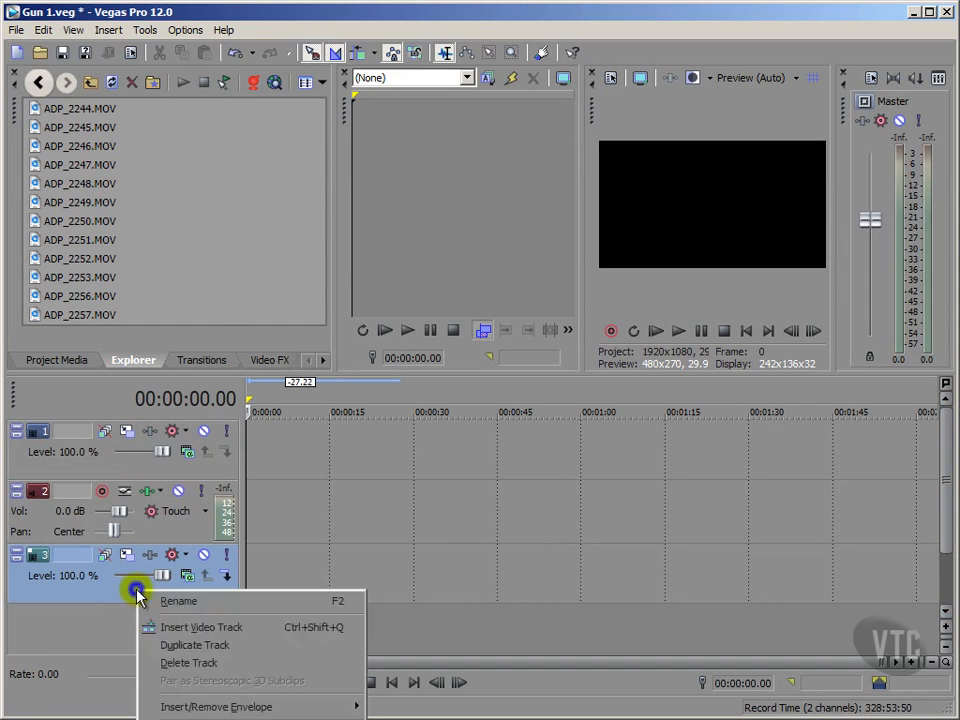
left_click(190, 663)
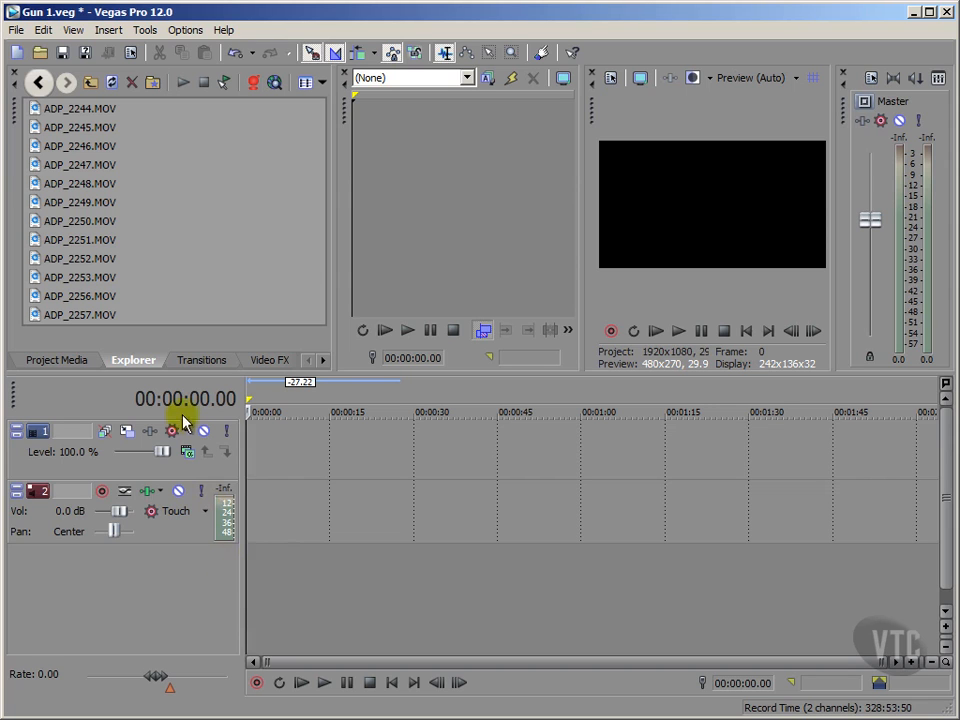
Step: Load ADP_2244.MOV into the Trimmer
left_click(35, 109)
left_click_drag(35, 109, 405, 160)
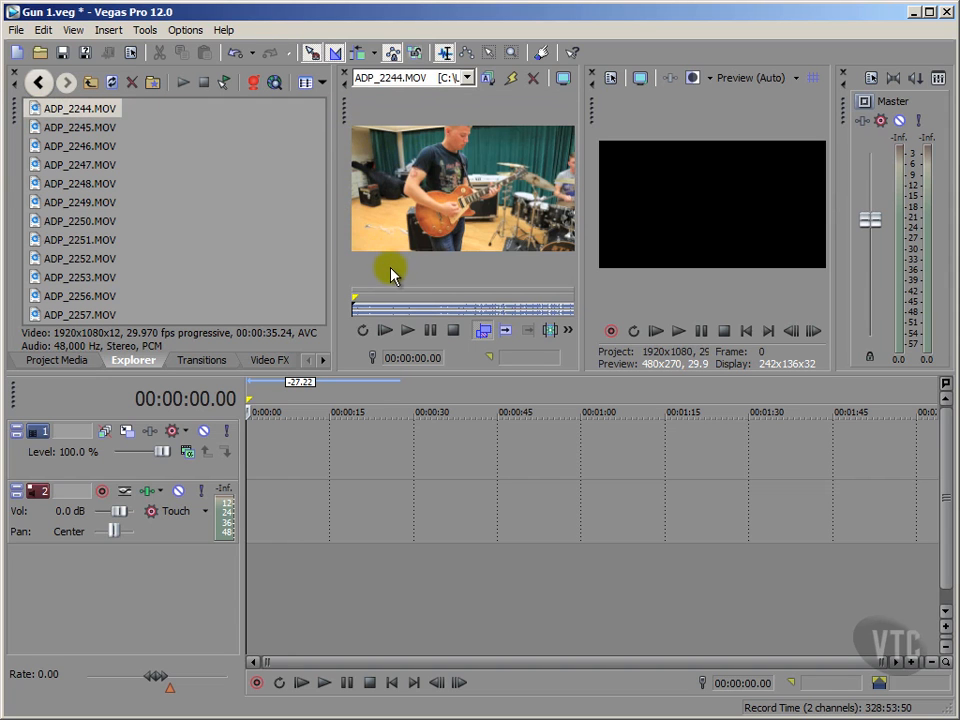
left_click(349, 270)
Step: Play the clip in the Trimmer, pause at 00:00:10.10 and set the Out point there
left_click(408, 330)
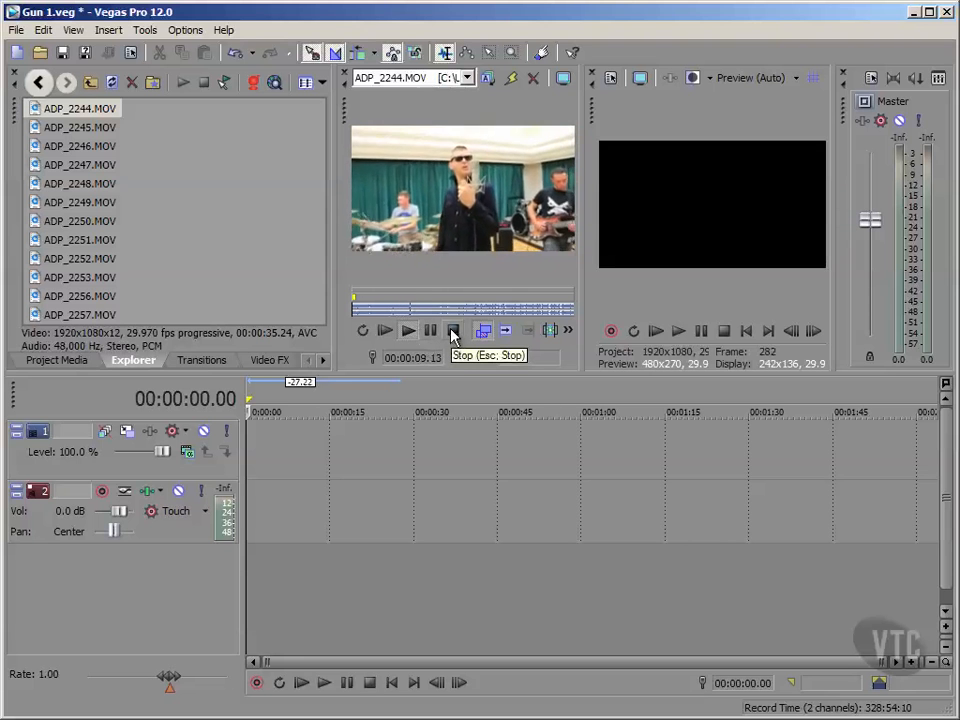
left_click(432, 331)
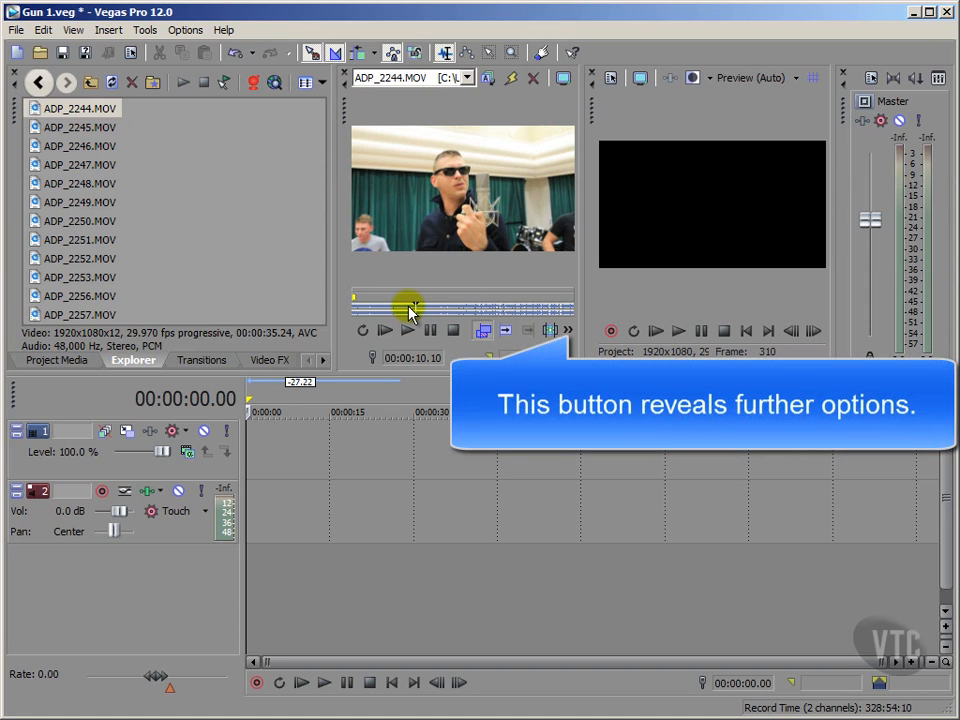
left_click(567, 330)
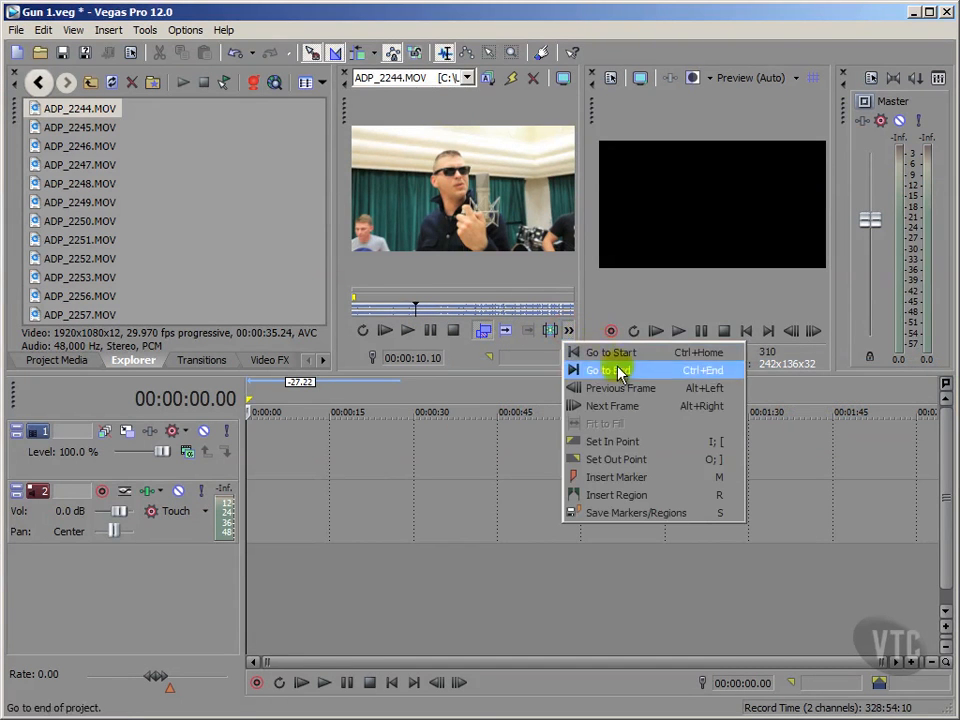
left_click(655, 462)
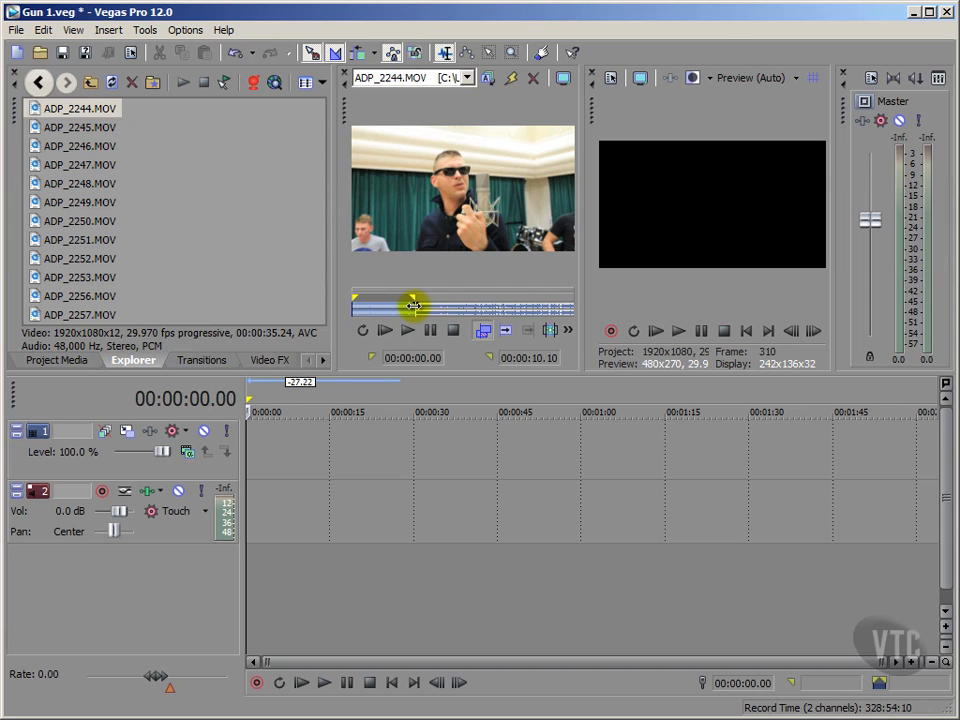
Step: Replay the Trimmer clip from its start, pause at 00:00:03.11 and set the In point there
left_click(568, 331)
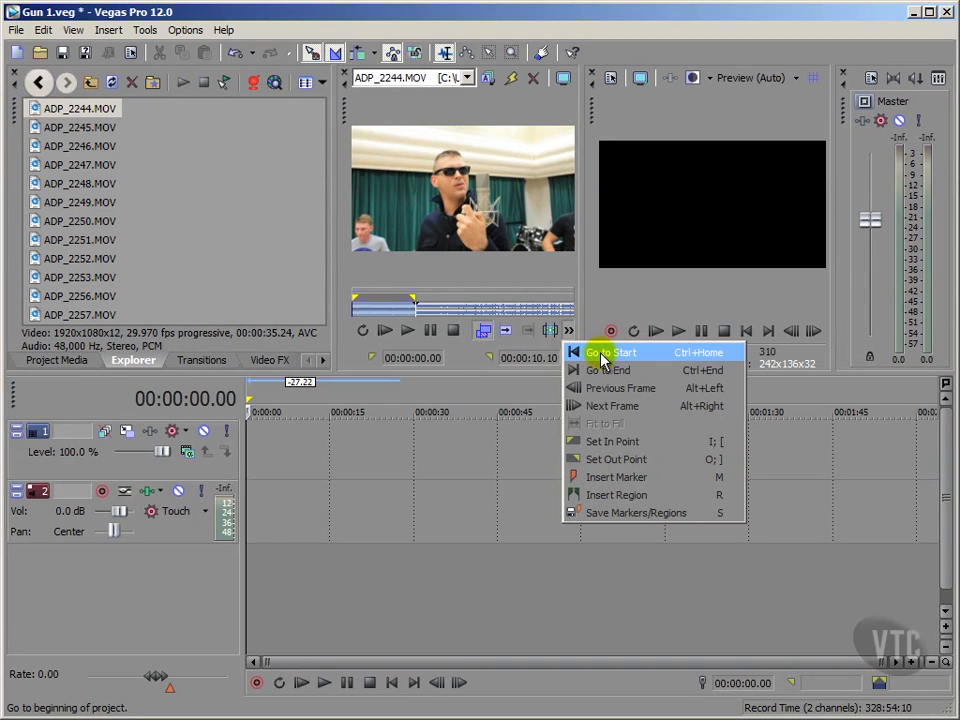
left_click(601, 355)
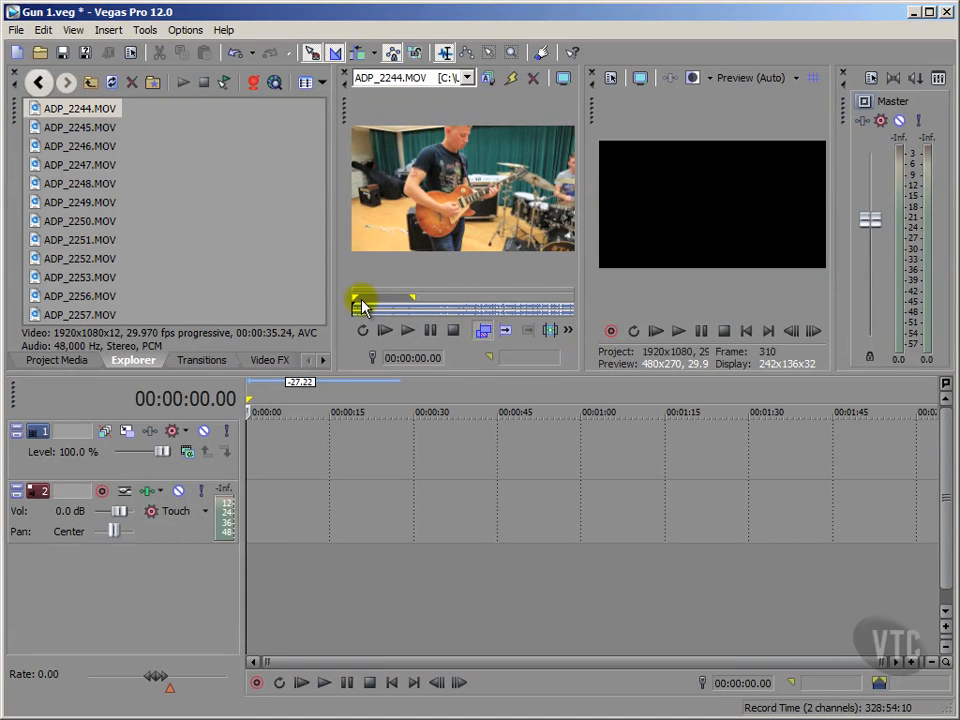
left_click(408, 333)
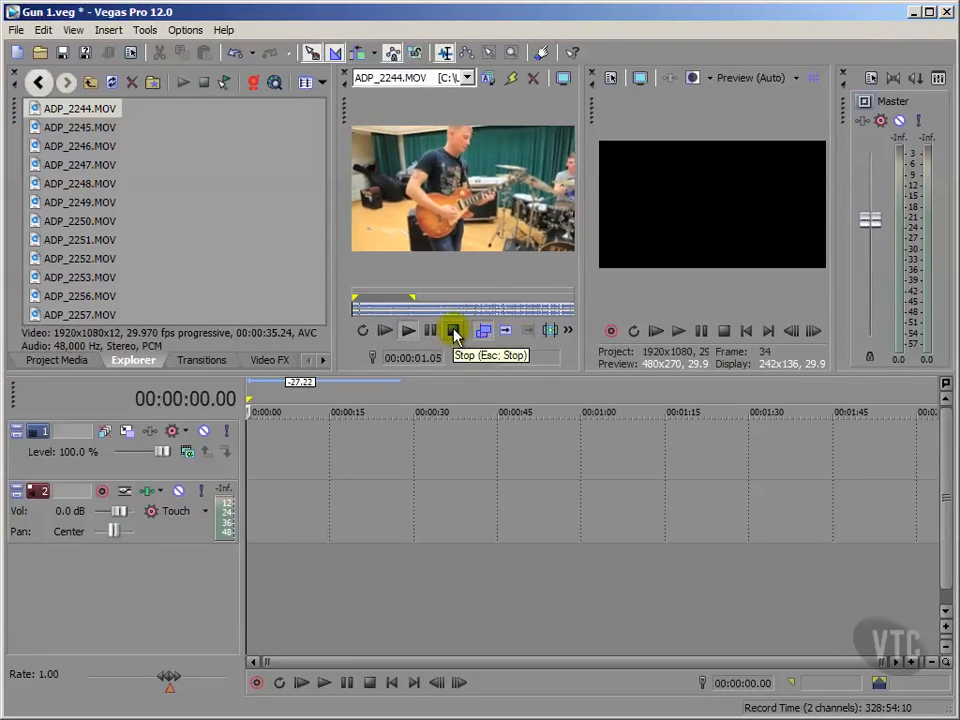
left_click(432, 331)
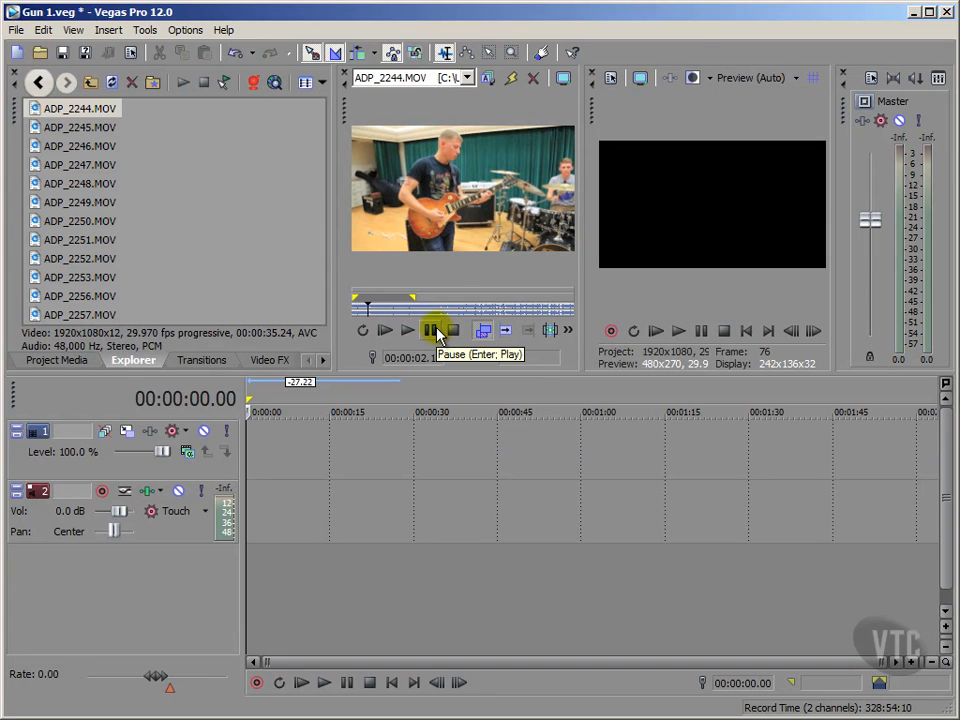
left_click(437, 333)
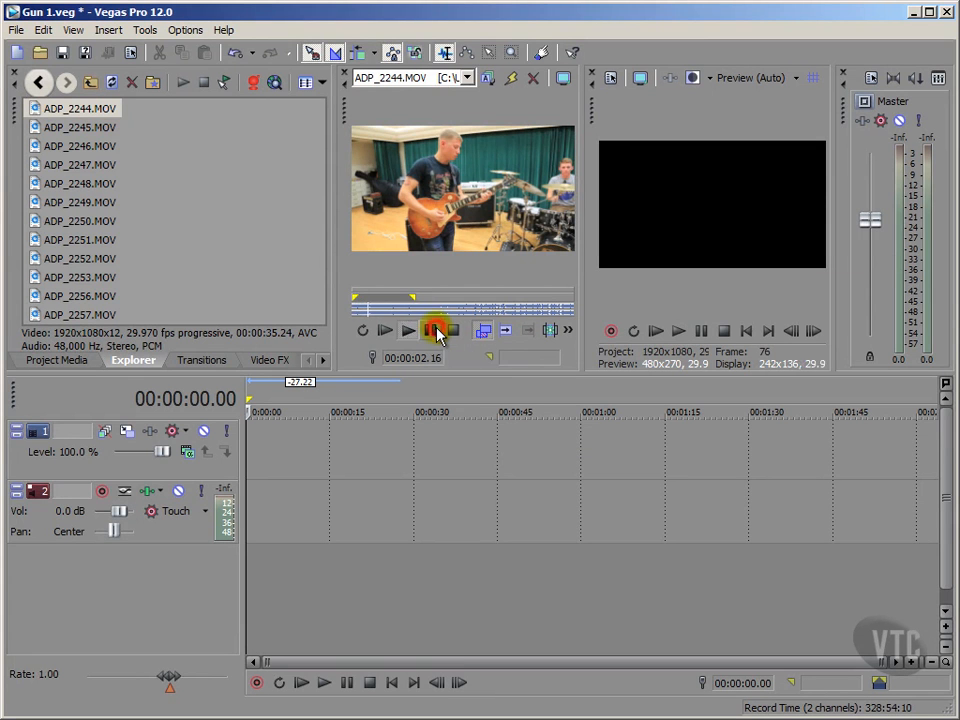
left_click(432, 332)
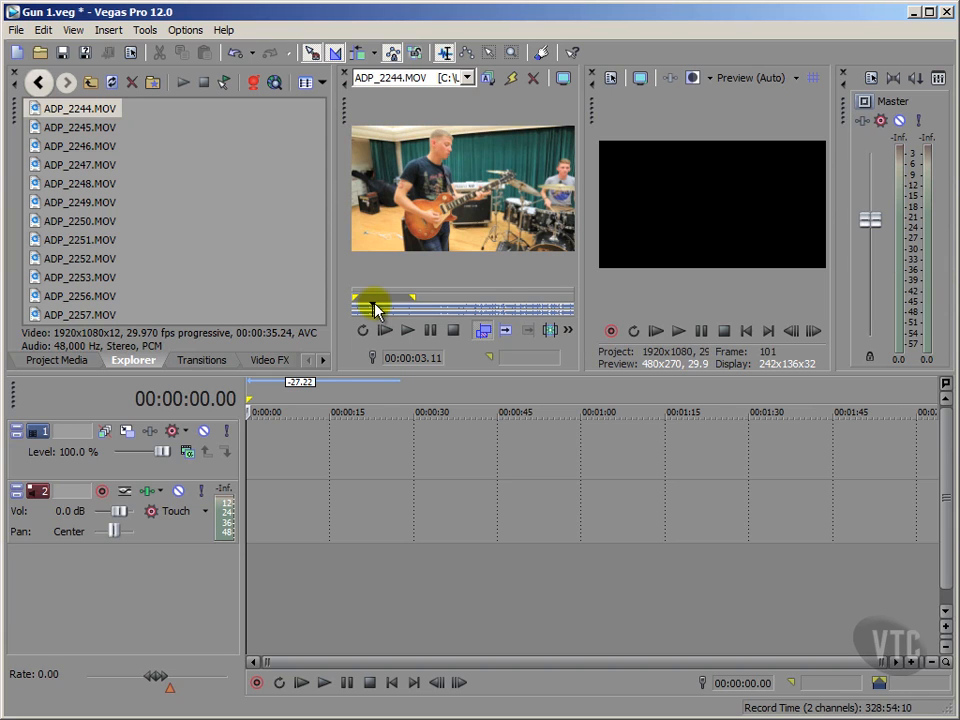
left_click(567, 333)
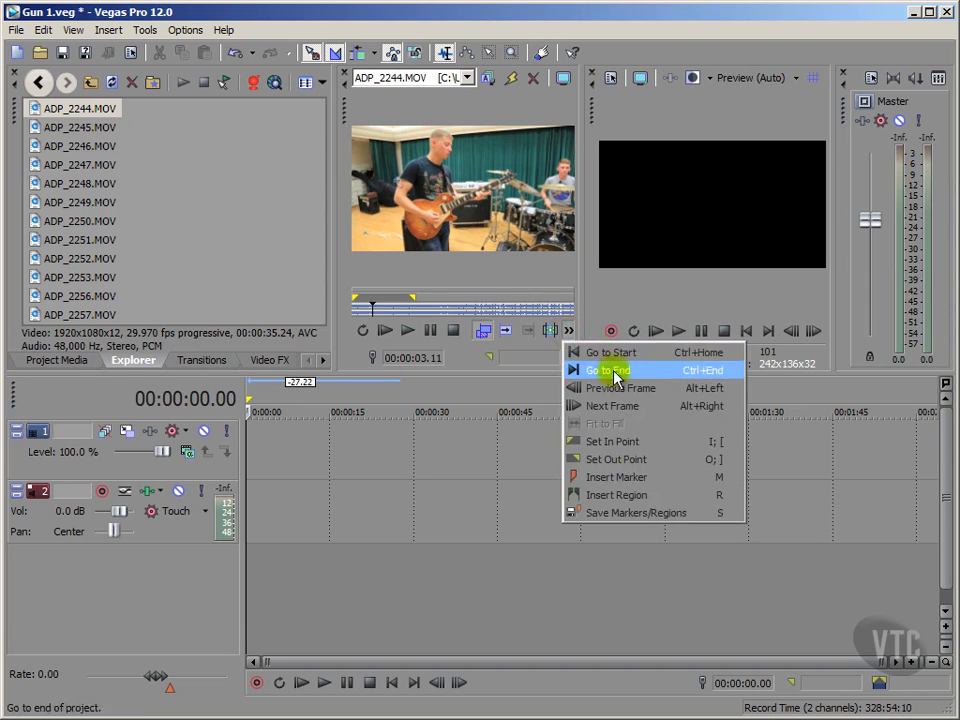
left_click(628, 443)
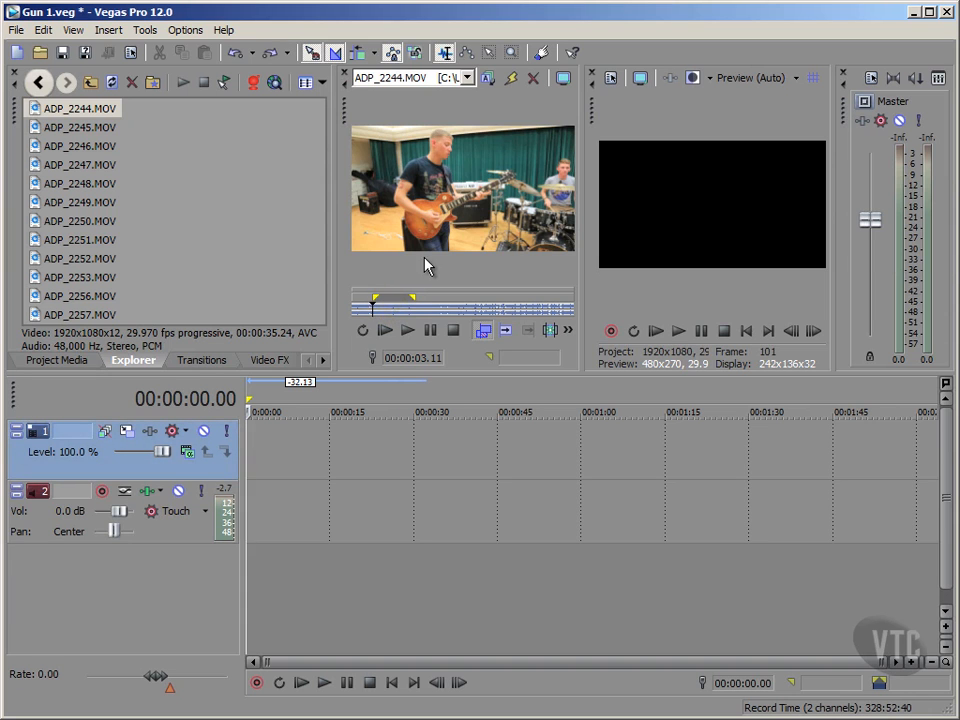
Step: Enable loop playback in the Trimmer and preview the selected region, pausing at 00:00:06.00
left_click(367, 331)
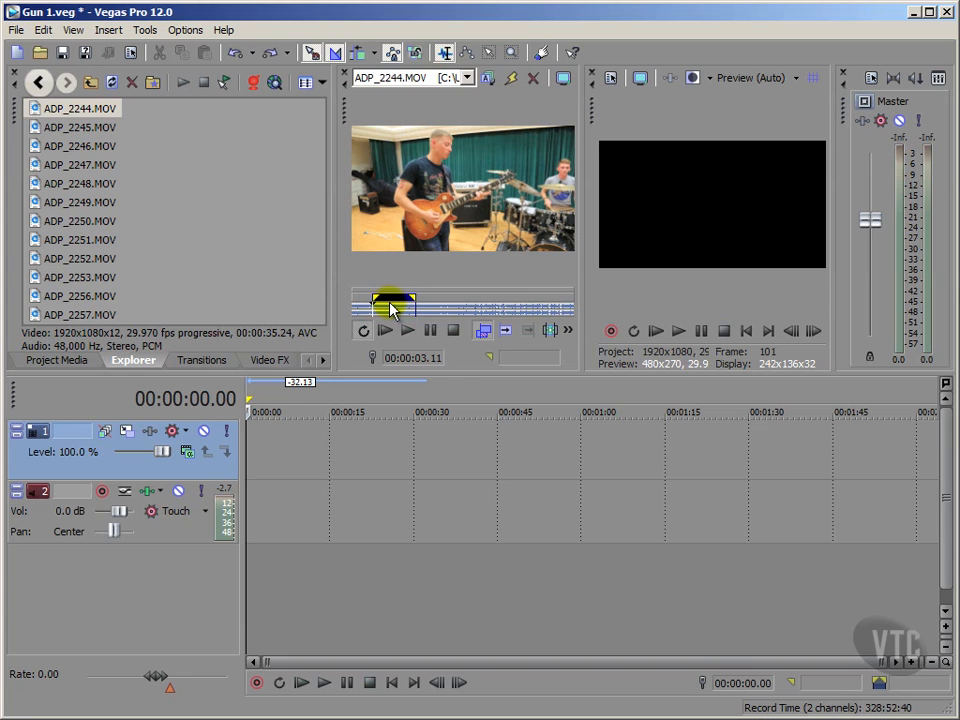
left_click(407, 331)
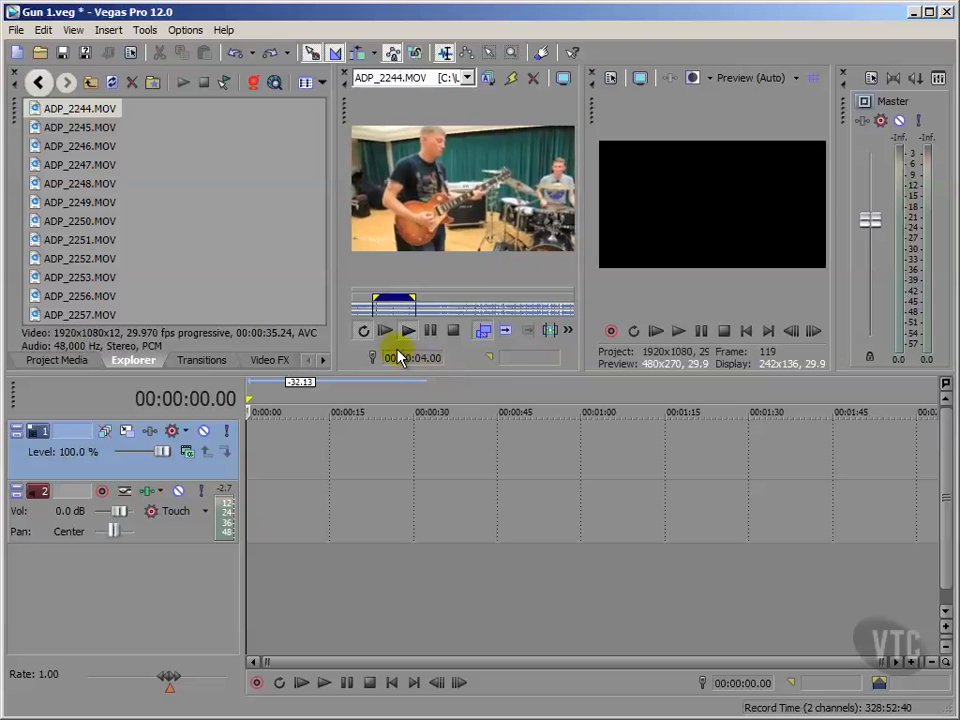
left_click(430, 331)
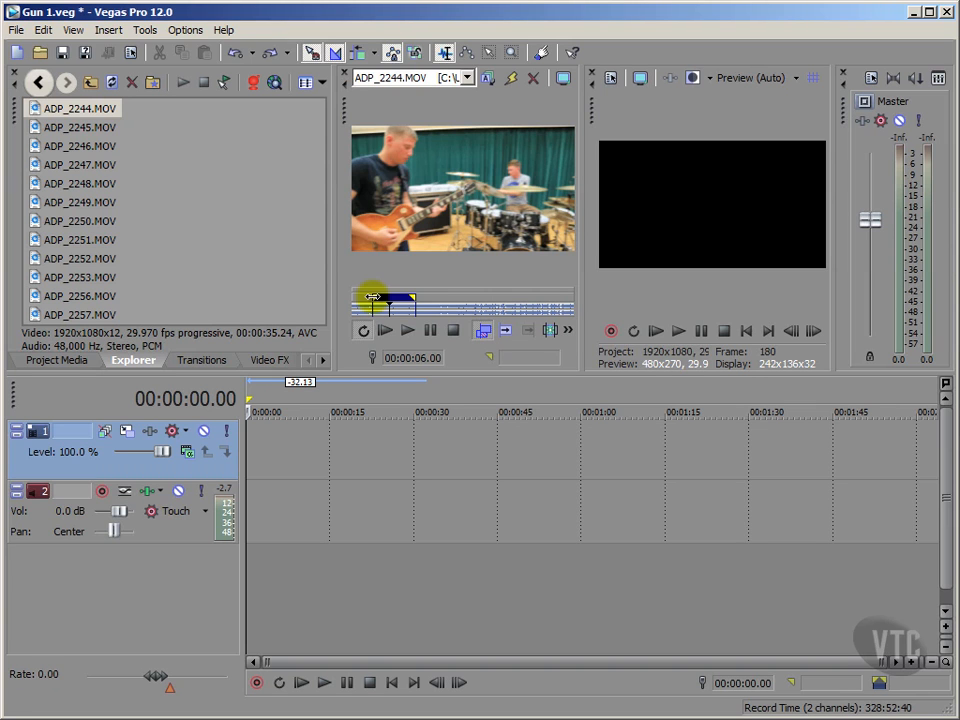
Step: Tighten the Trimmer selection to run from 00:00:06.00 to 00:00:09.17, playing the loop to check both ends
left_click_drag(372, 297, 390, 298)
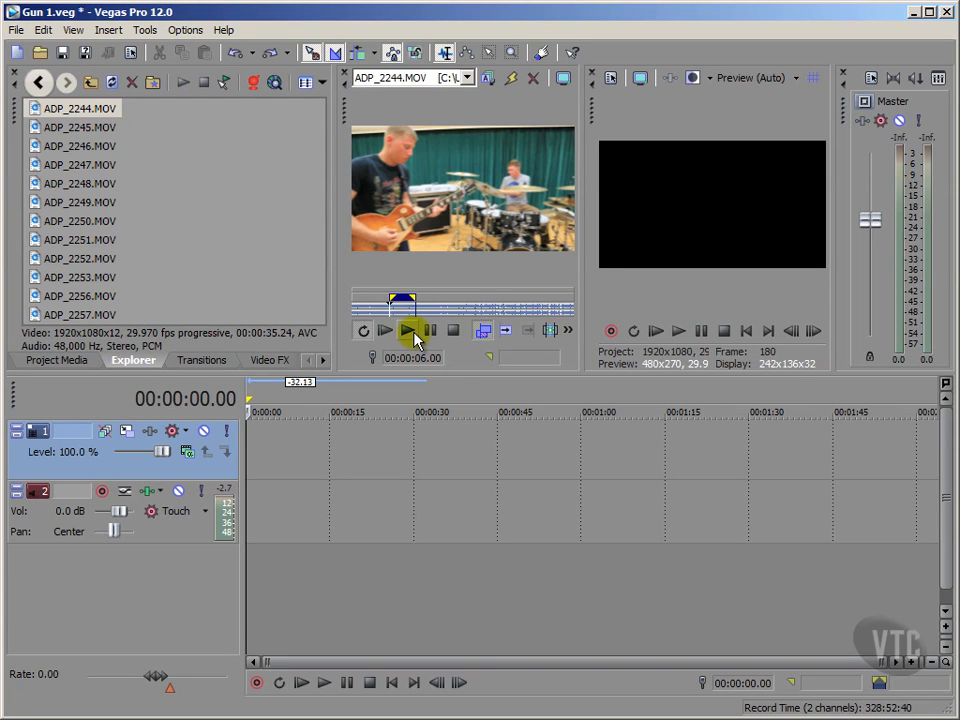
left_click(409, 333)
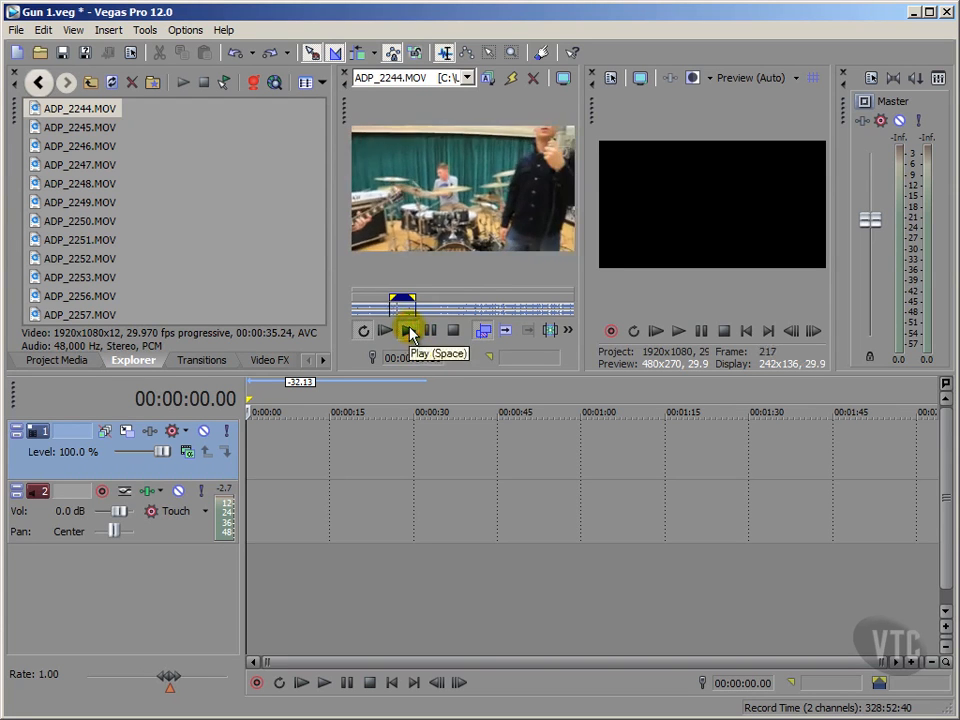
left_click(429, 332)
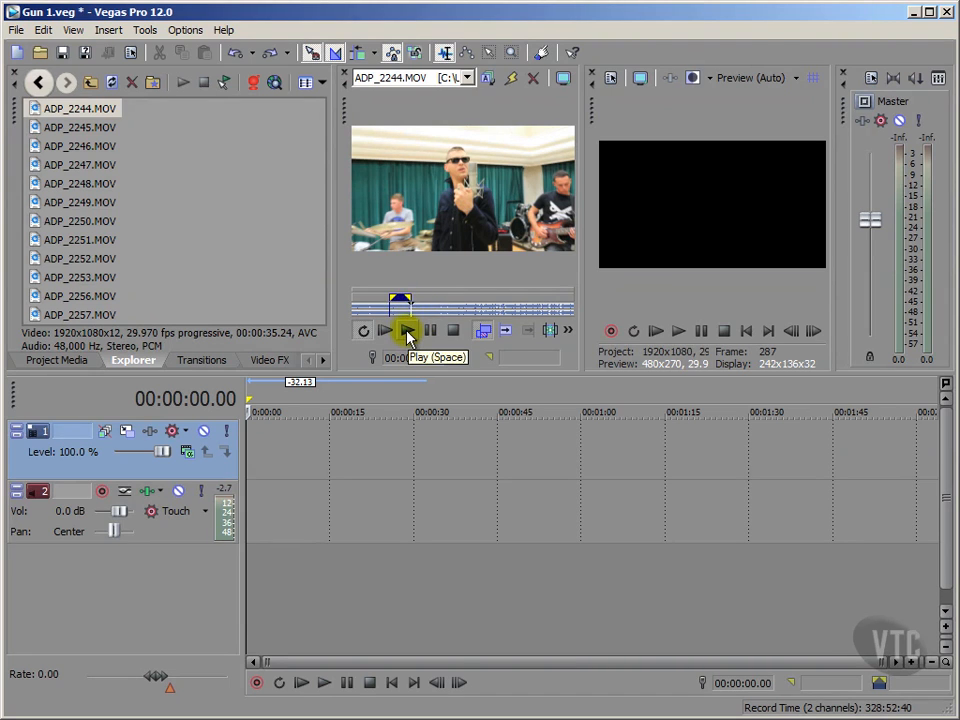
left_click(407, 333)
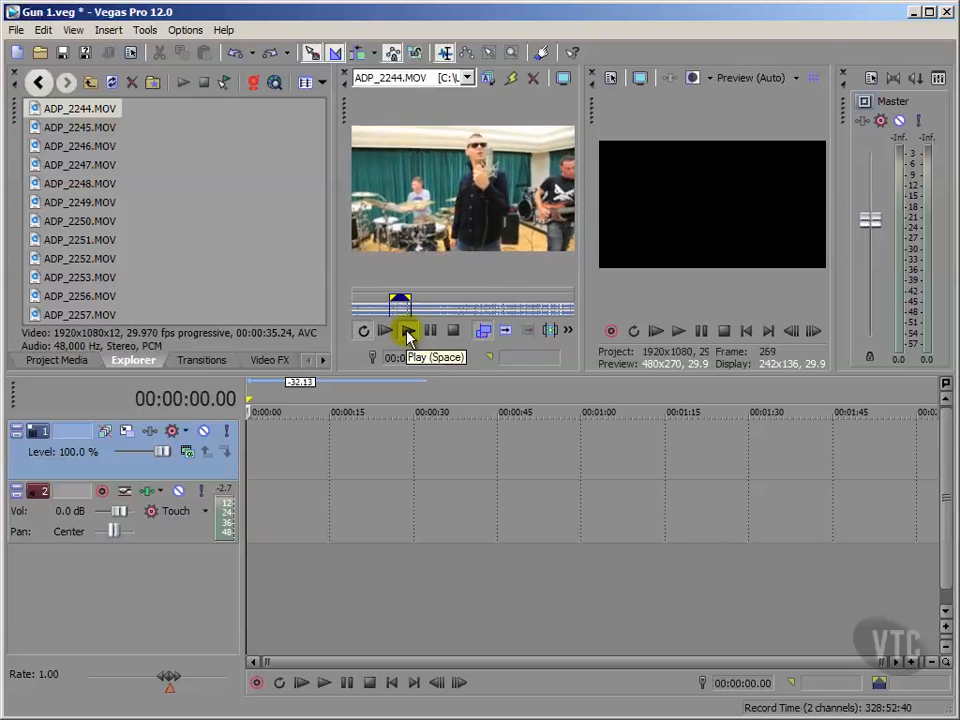
left_click(454, 333)
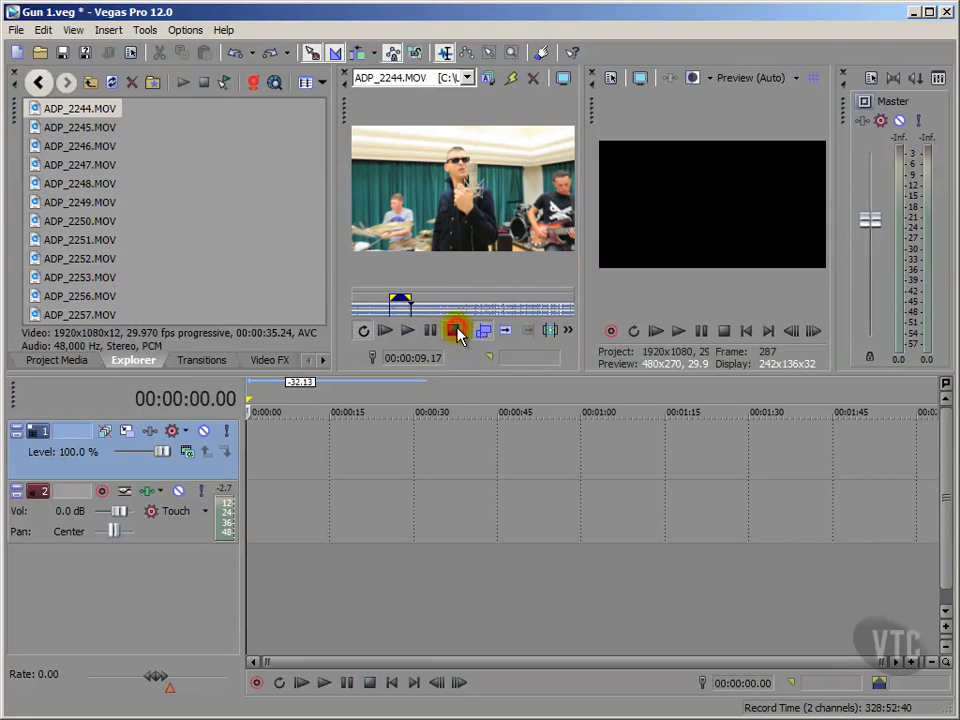